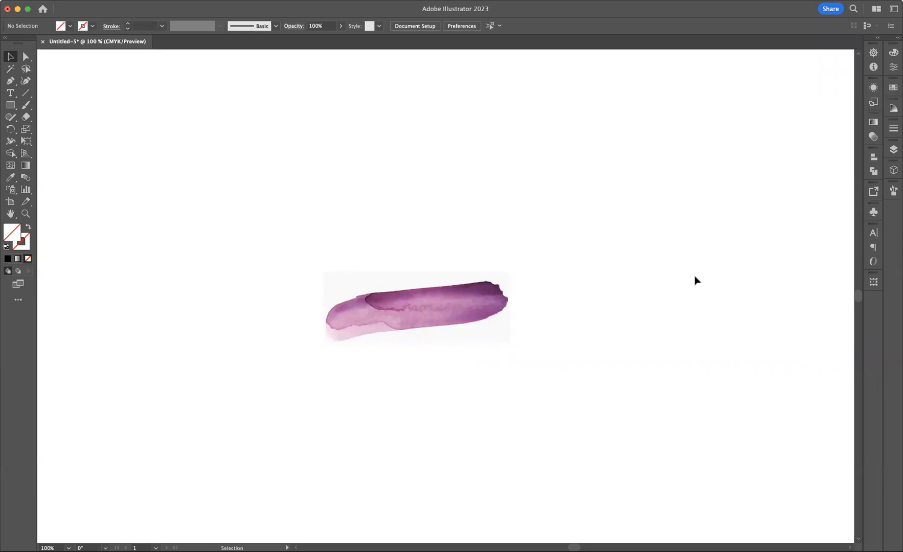
Move the purple watercolor stroke image slightly up and to the right, and run Image Trace on it
{"action": "left_click", "coordinate": [440, 308]}
{"action": "left_click_drag", "start_coordinate": [484, 315], "coordinate": [465, 280]}
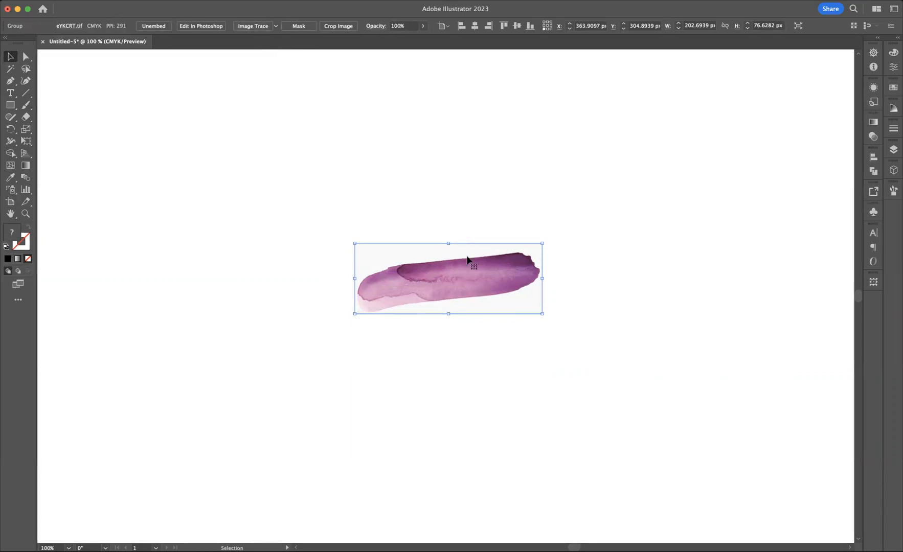
{"action": "left_click", "coordinate": [252, 30]}
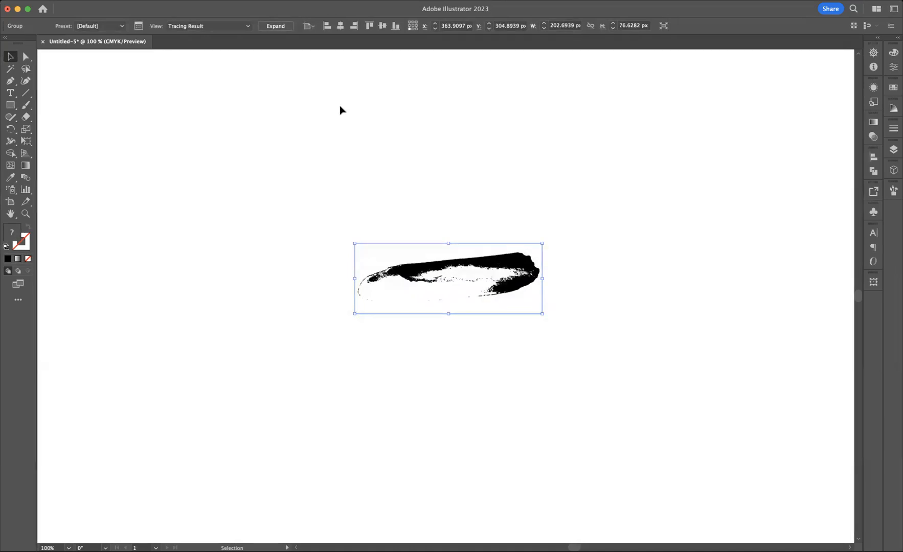
Apply the High Fidelity Photo preset to the tracing in the Image Trace settings
{"action": "left_click", "coordinate": [281, 5]}
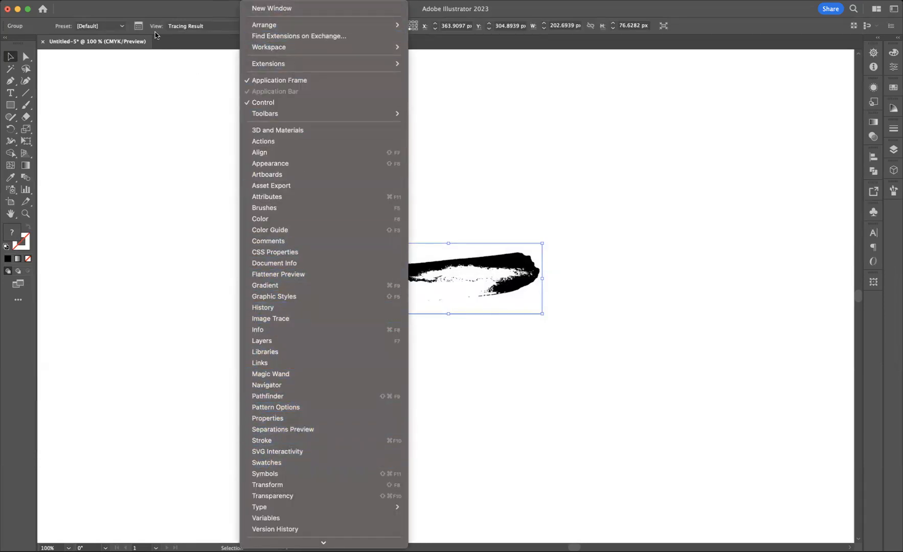
{"action": "left_click", "coordinate": [138, 26]}
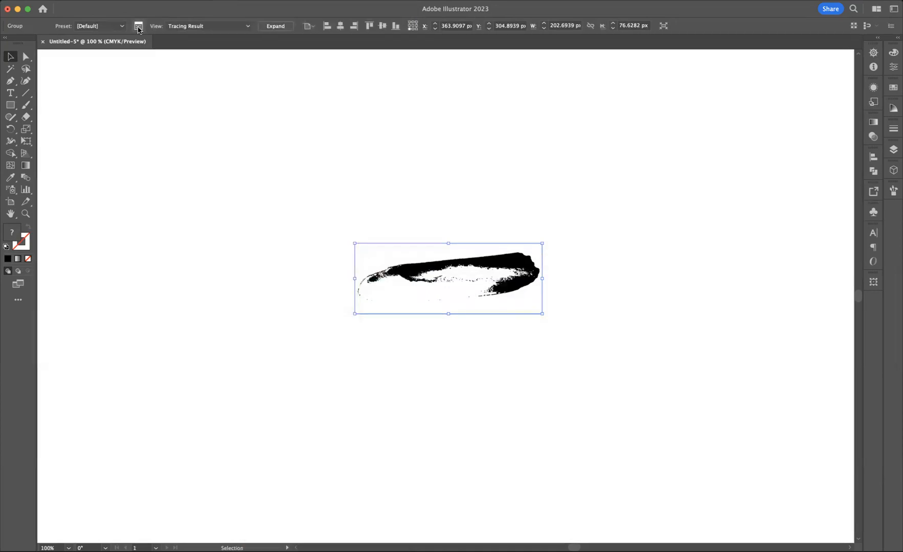
{"action": "left_click", "coordinate": [138, 28]}
{"action": "left_click_drag", "start_coordinate": [235, 94], "coordinate": [162, 162]}
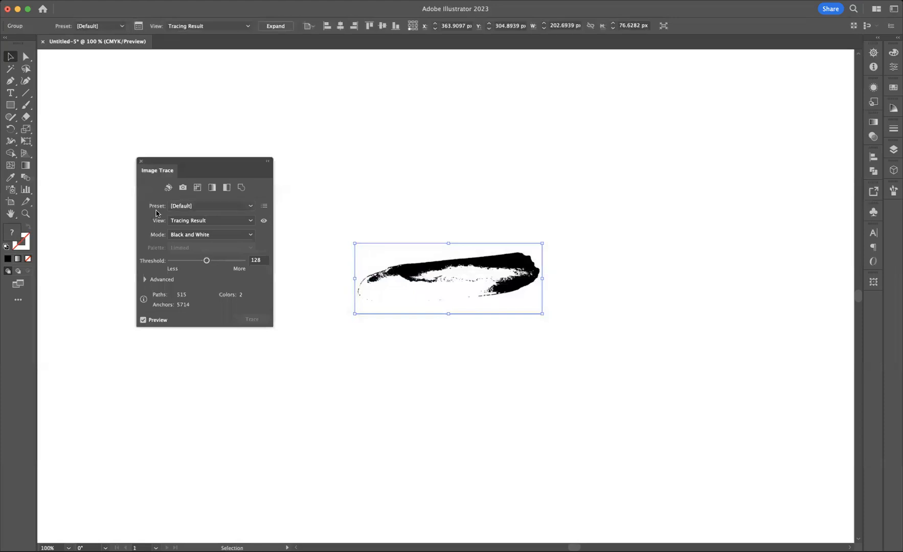
{"action": "left_click", "coordinate": [249, 208]}
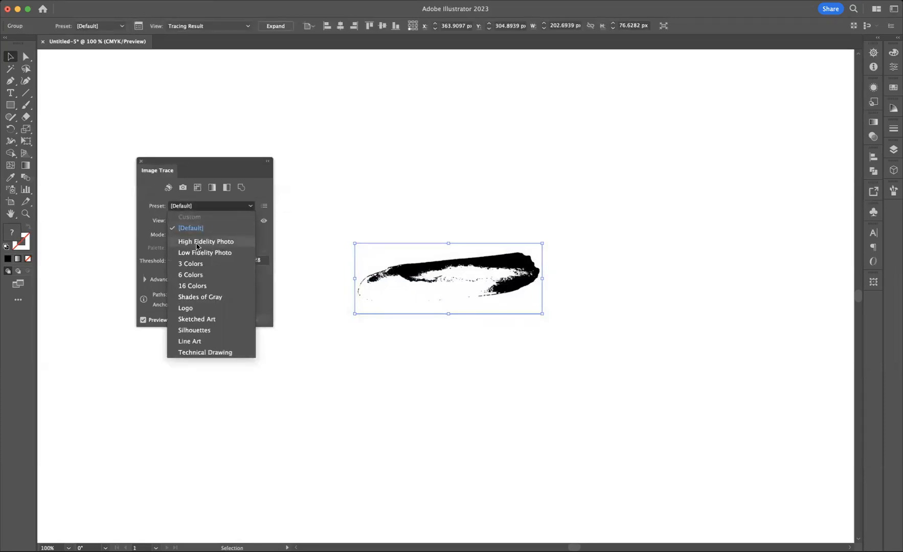
{"action": "left_click", "coordinate": [225, 244]}
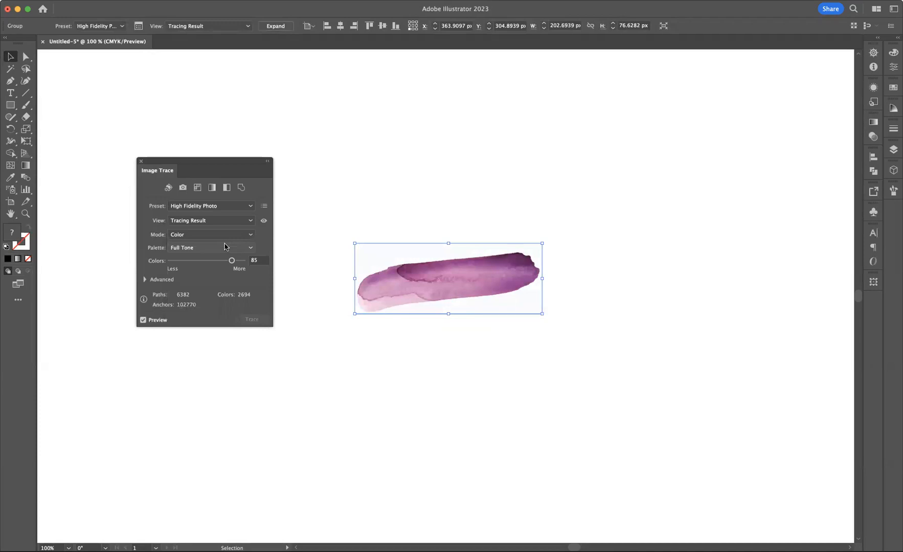
{"action": "left_click", "coordinate": [141, 161]}
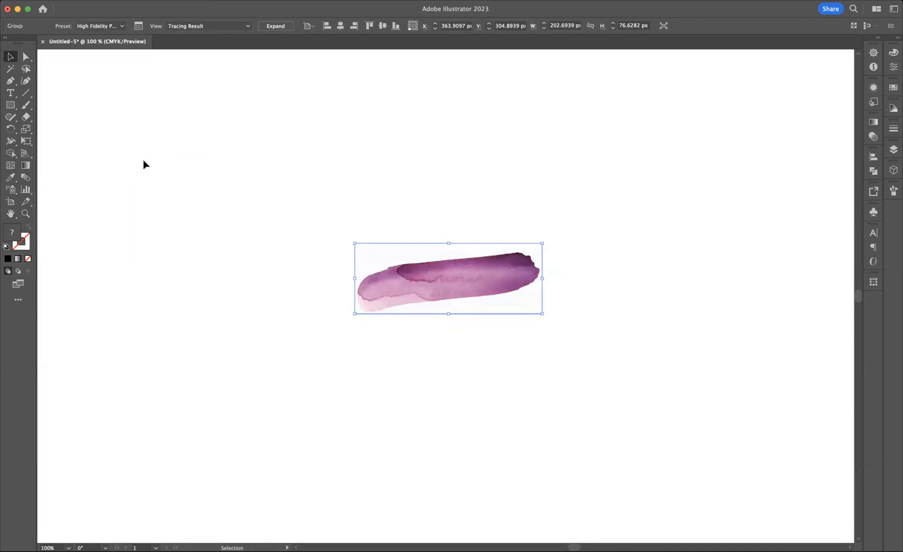
Expand the traced stroke into vector paths and ungroup the result
{"action": "left_click", "coordinate": [277, 28]}
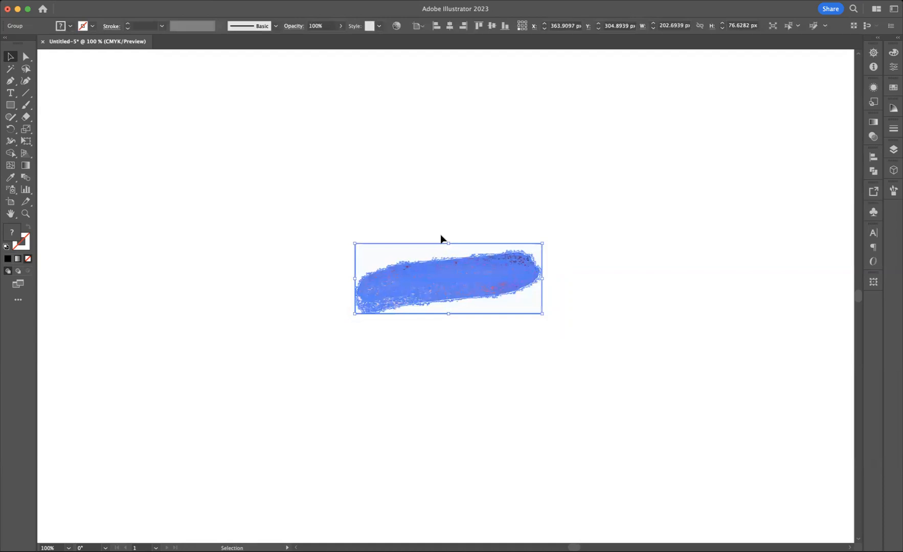
{"action": "right_click", "coordinate": [426, 258]}
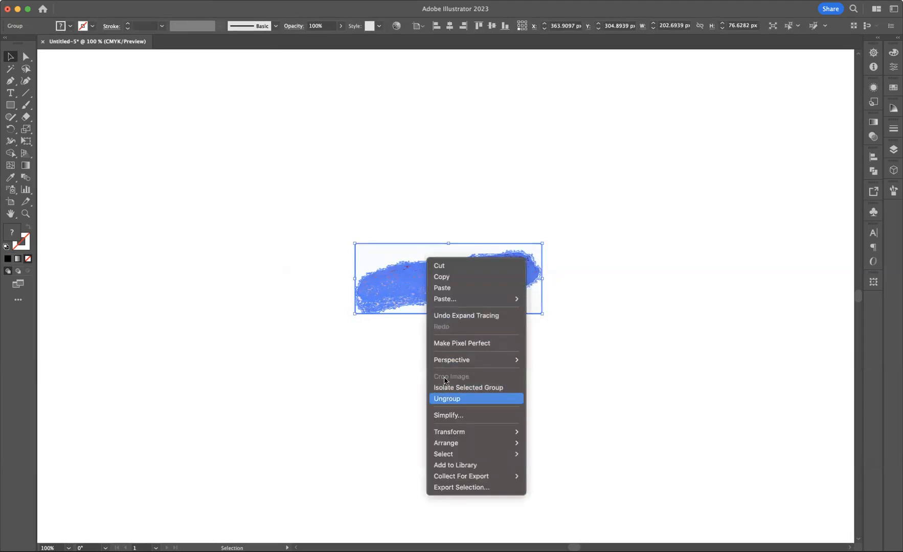
{"action": "left_click", "coordinate": [448, 400]}
{"action": "left_click", "coordinate": [120, 1]}
{"action": "left_click", "coordinate": [120, 0]}
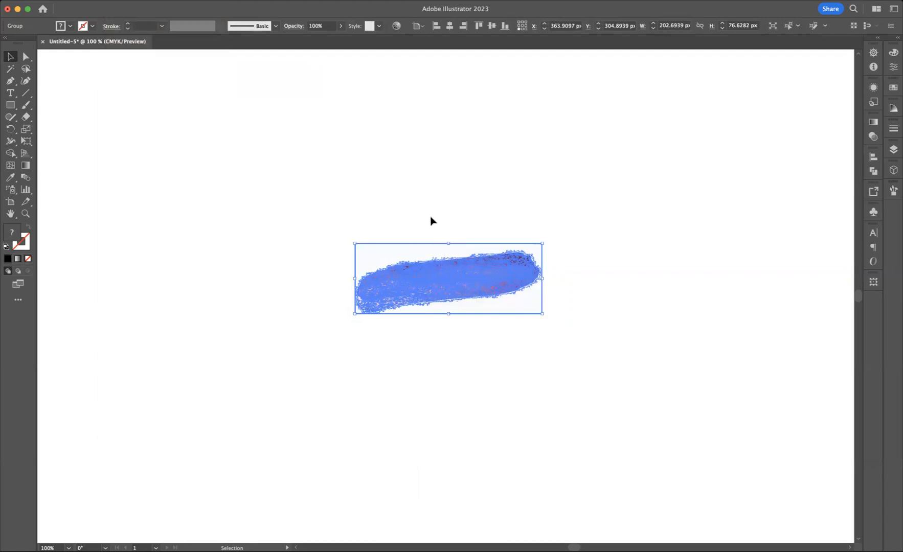
Ungroup the traced stroke's artwork again and delete the white background path surrounding the stroke
{"action": "left_click", "coordinate": [284, 271]}
{"action": "left_click", "coordinate": [409, 256]}
{"action": "right_click", "coordinate": [414, 255]}
{"action": "left_click", "coordinate": [443, 396]}
{"action": "left_click", "coordinate": [419, 252]}
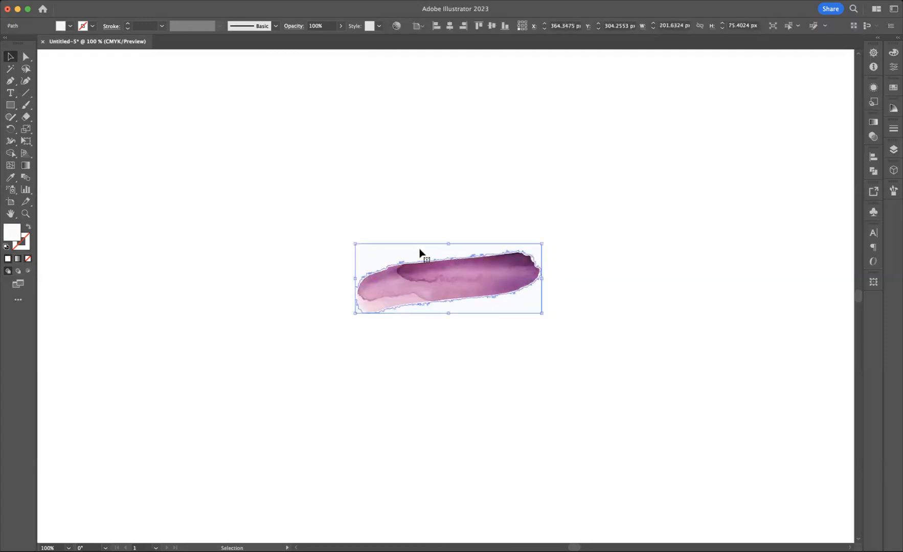
{"action": "left_click", "coordinate": [419, 252]}
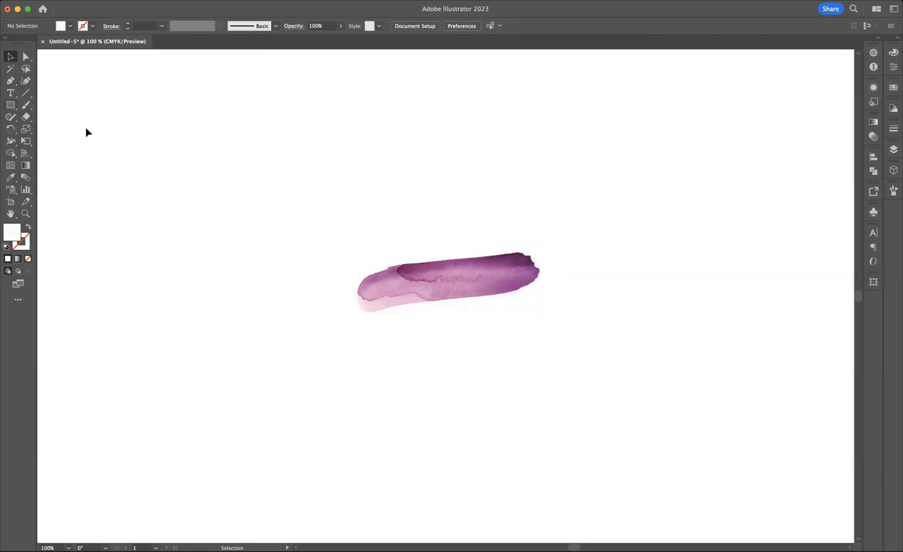
Draw a rectangle about 386 by 195 px over the stroke and fill it with black
{"action": "left_click", "coordinate": [11, 105]}
{"action": "mouse_move", "coordinate": [289, 192]}
{"action": "left_mouse_down"}
{"action": "mouse_move", "coordinate": [693, 399]}
{"action": "mouse_move", "coordinate": [708, 395]}
{"action": "mouse_move", "coordinate": [604, 355]}
{"action": "left_mouse_up"}
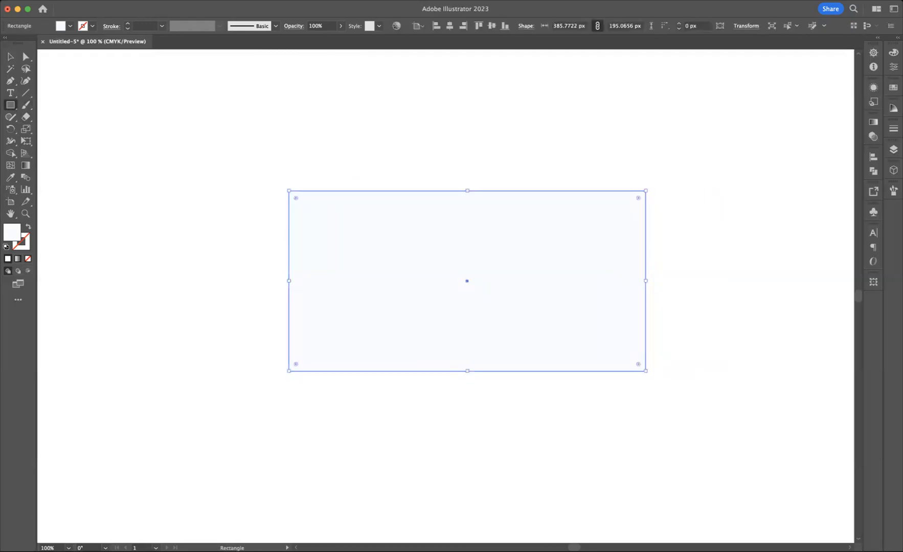
{"action": "left_click", "coordinate": [70, 28]}
{"action": "left_click", "coordinate": [28, 43]}
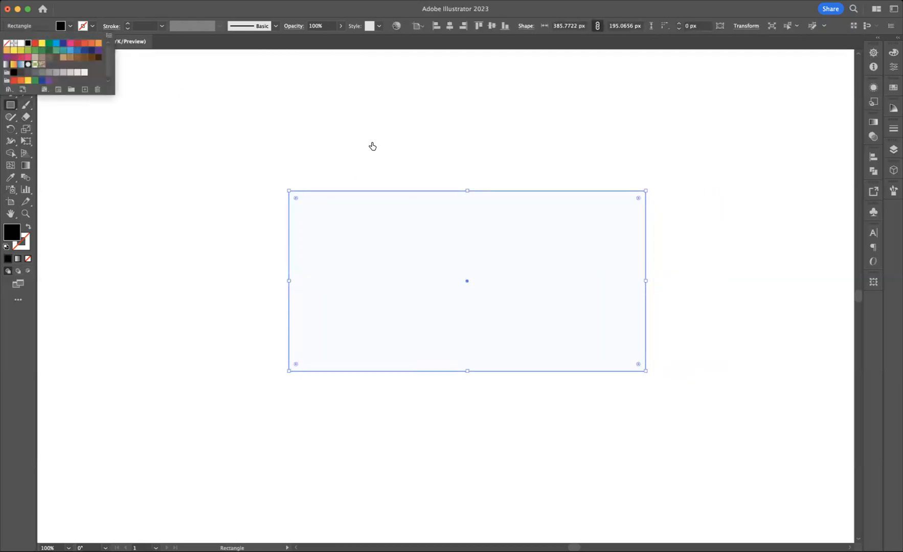
{"action": "left_click", "coordinate": [555, 211]}
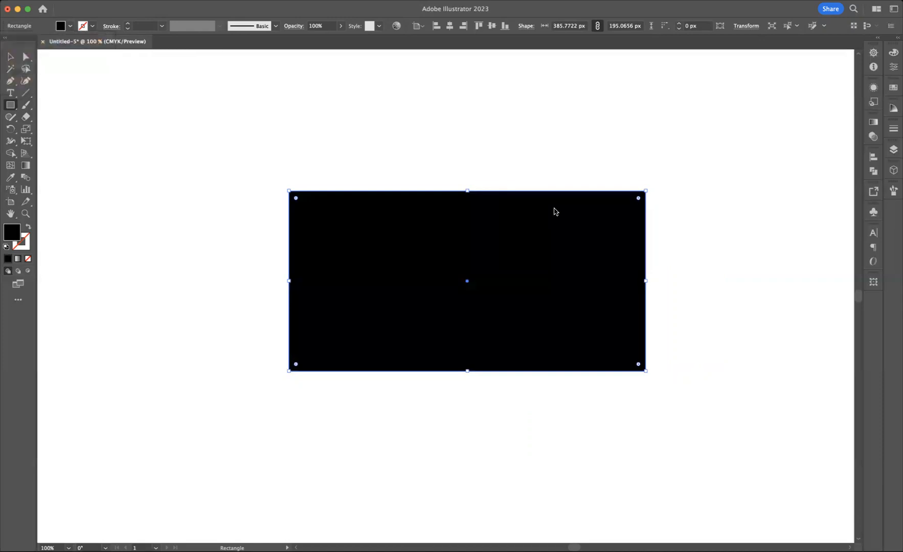
Send the black rectangle to the back, behind the watercolor stroke
{"action": "right_click", "coordinate": [575, 278]}
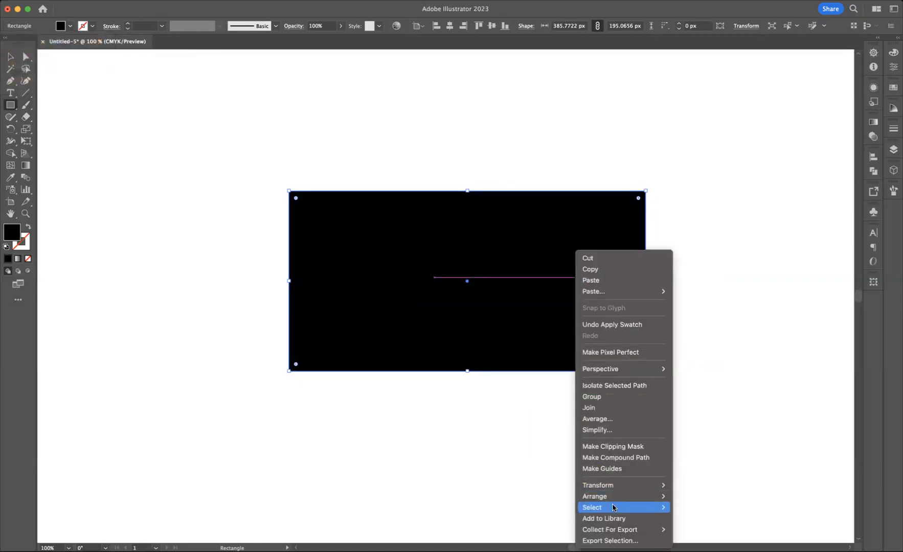
{"action": "mouse_move", "coordinate": [596, 496]}
{"action": "left_click", "coordinate": [698, 524]}
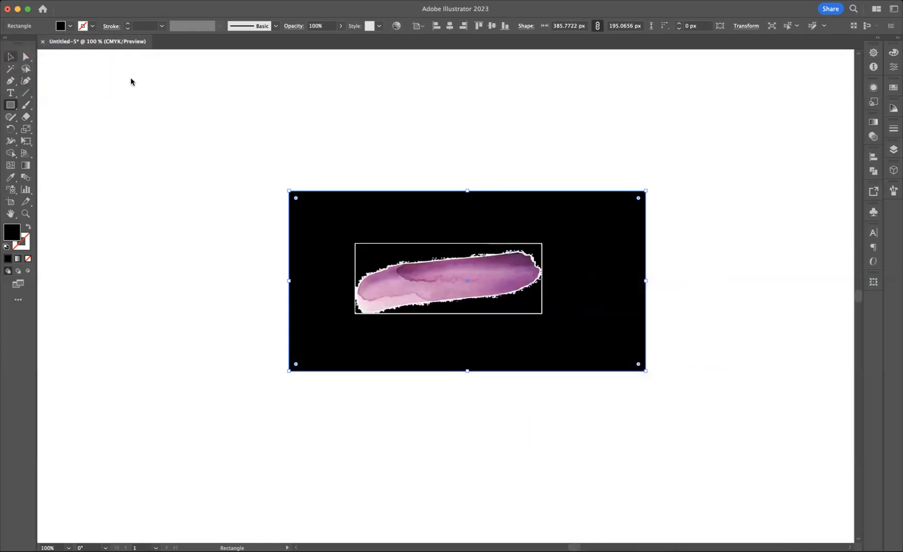
Delete the leftover white outline paths framing the stroke one by one
{"action": "left_click", "coordinate": [10, 57]}
{"action": "left_click", "coordinate": [433, 248]}
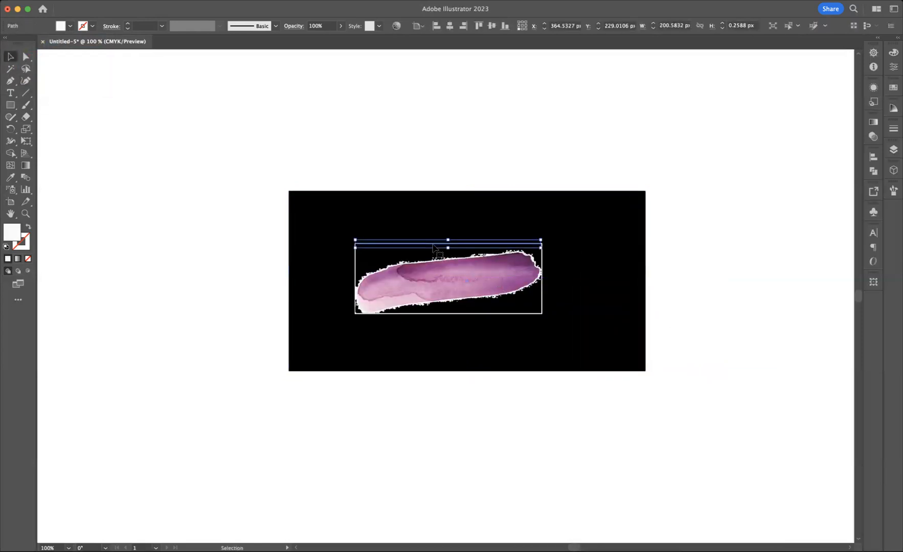
{"action": "key", "text": "Delete"}
{"action": "left_click", "coordinate": [536, 245]}
{"action": "key", "text": "Delete"}
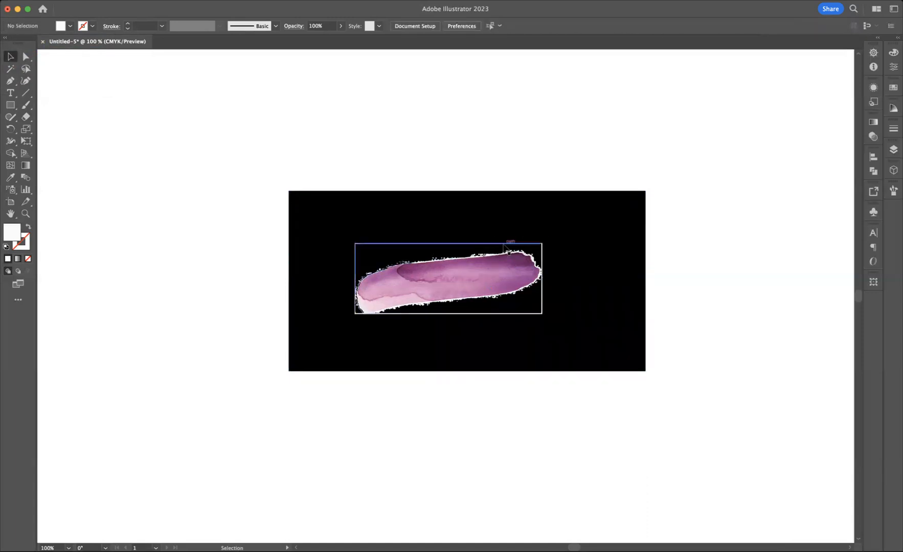
{"action": "left_click", "coordinate": [505, 247]}
{"action": "key", "text": "Delete"}
{"action": "left_click", "coordinate": [536, 283]}
{"action": "key", "text": "Delete"}
{"action": "left_click", "coordinate": [465, 245]}
{"action": "key", "text": "Delete"}
{"action": "left_click", "coordinate": [356, 261]}
{"action": "left_click", "coordinate": [294, 174]}
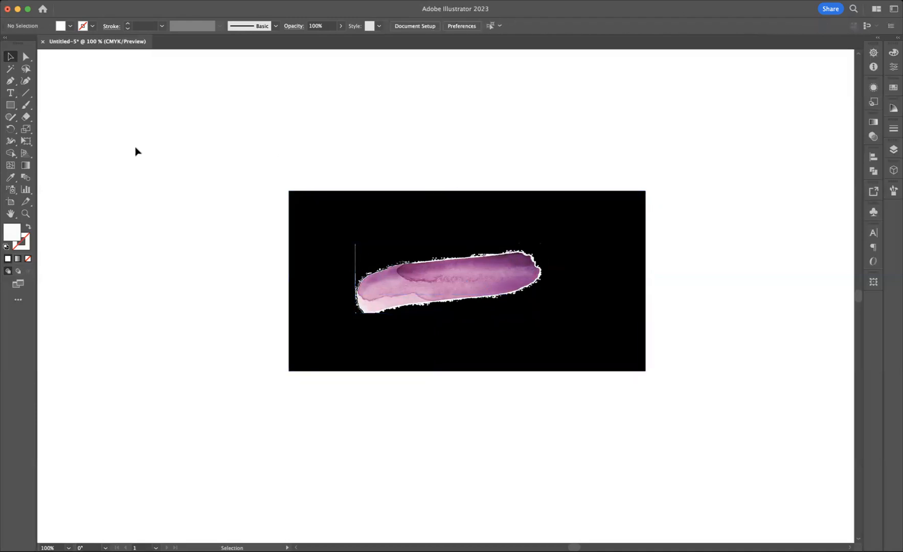
Try to remove the light fringe around the stroke using the Magic Wand tool
{"action": "left_click", "coordinate": [10, 72]}
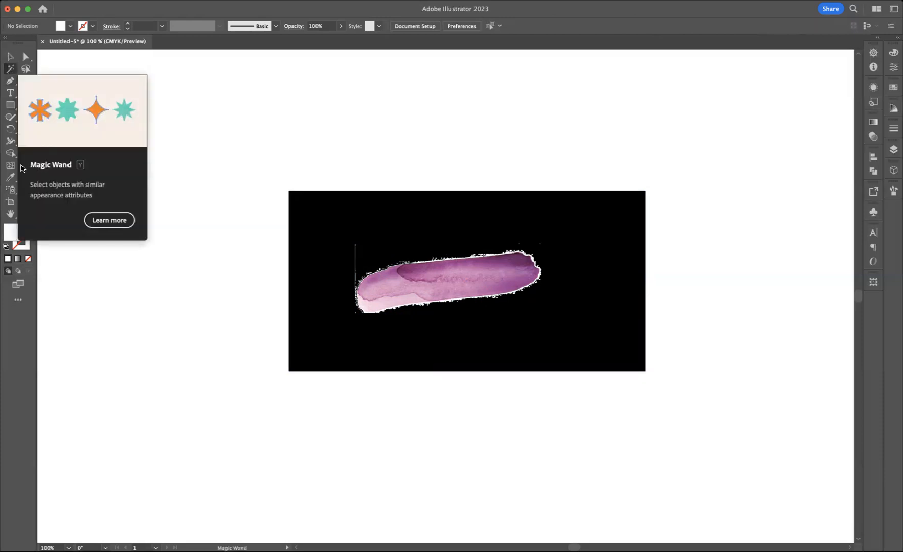
{"action": "left_click", "coordinate": [27, 213]}
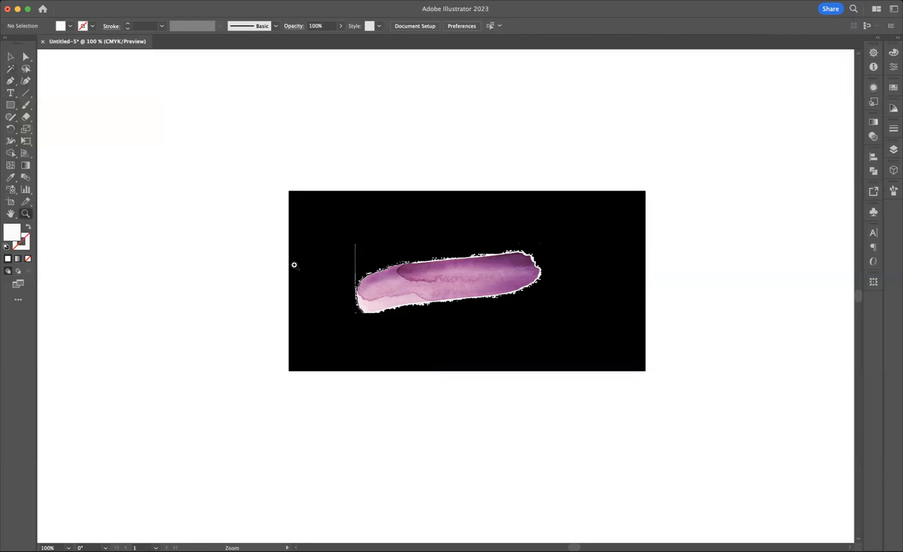
{"action": "left_click", "coordinate": [471, 276]}
{"action": "left_click", "coordinate": [399, 294]}
{"action": "left_click_drag", "start_coordinate": [384, 297], "coordinate": [442, 269]}
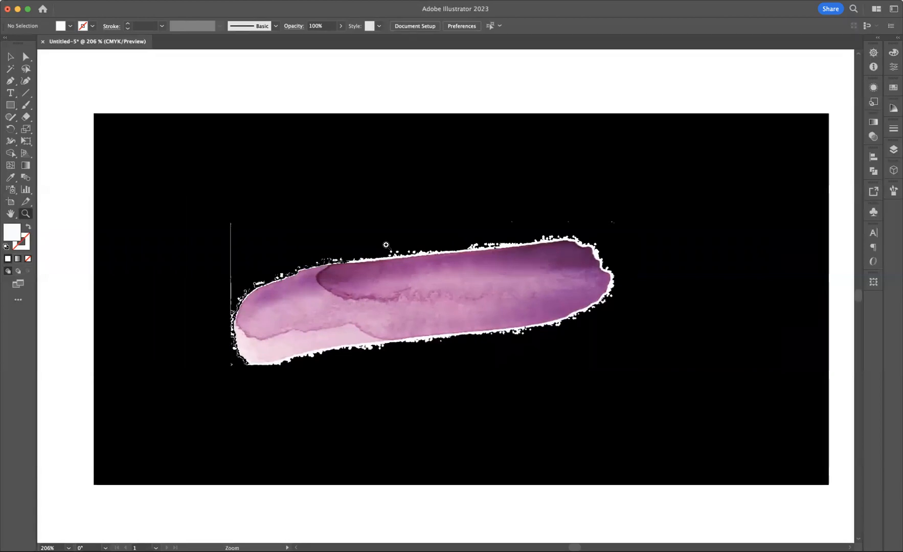
{"action": "left_click", "coordinate": [10, 69]}
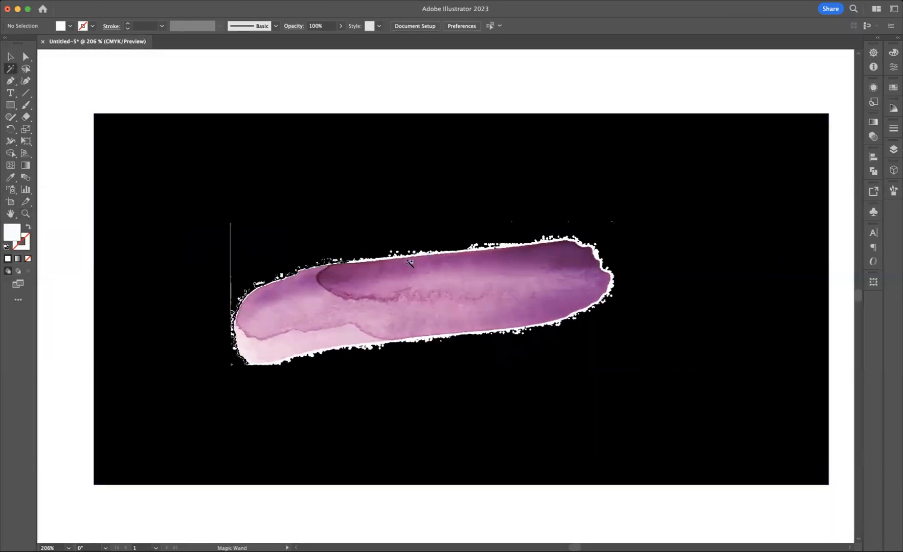
{"action": "left_click", "coordinate": [389, 258]}
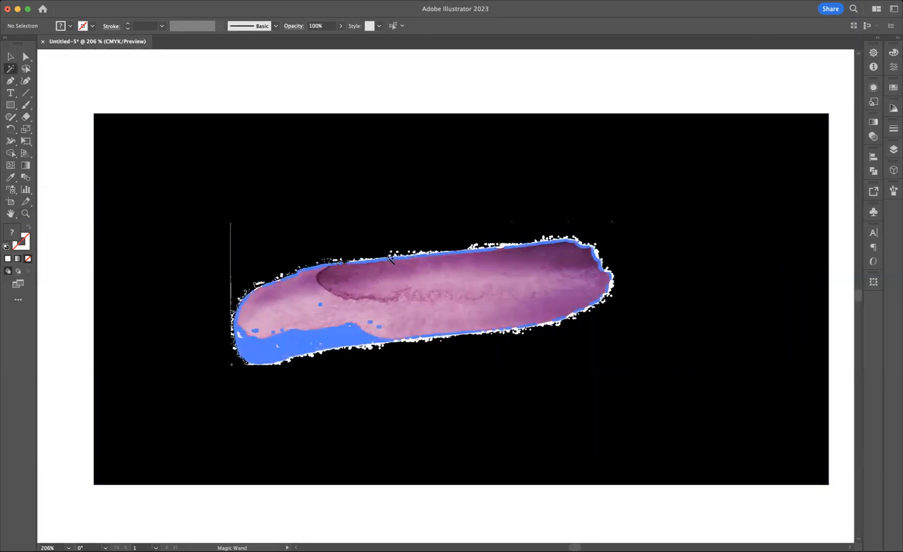
{"action": "key", "text": "Delete"}
{"action": "left_click", "coordinate": [628, 308]}
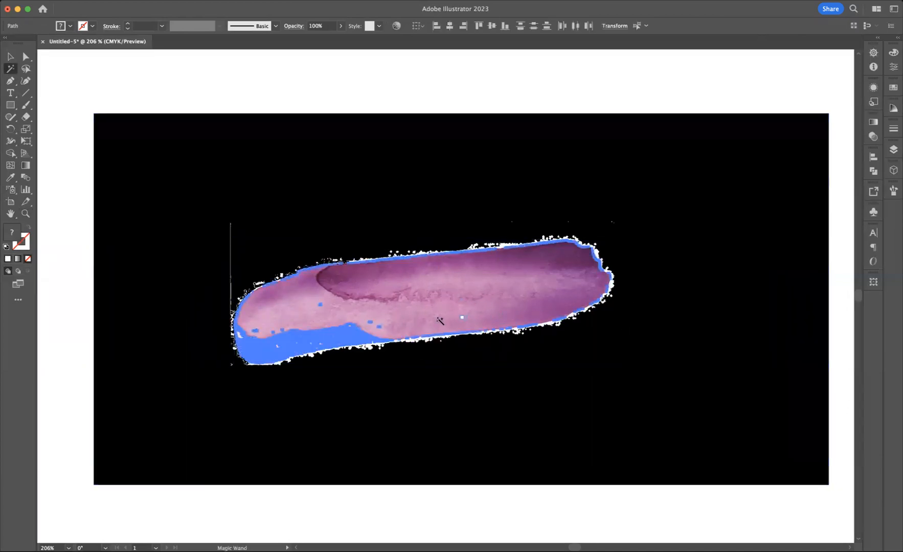
Select the white fringe and specks around the stroke with the Magic Wand and delete them, keeping the pale pink area
{"action": "left_click", "coordinate": [24, 220]}
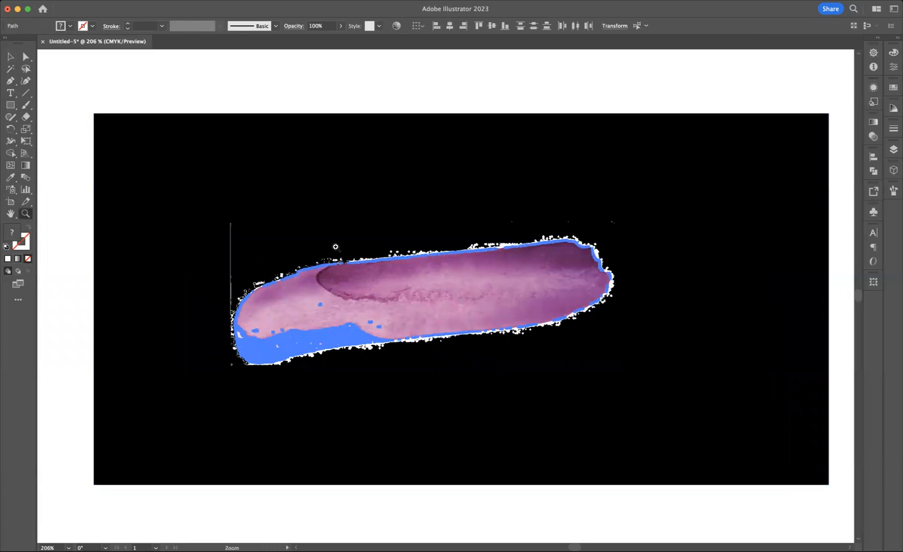
{"action": "left_click", "coordinate": [389, 249]}
{"action": "left_click", "coordinate": [395, 252]}
{"action": "left_click_drag", "start_coordinate": [560, 346], "coordinate": [437, 271]}
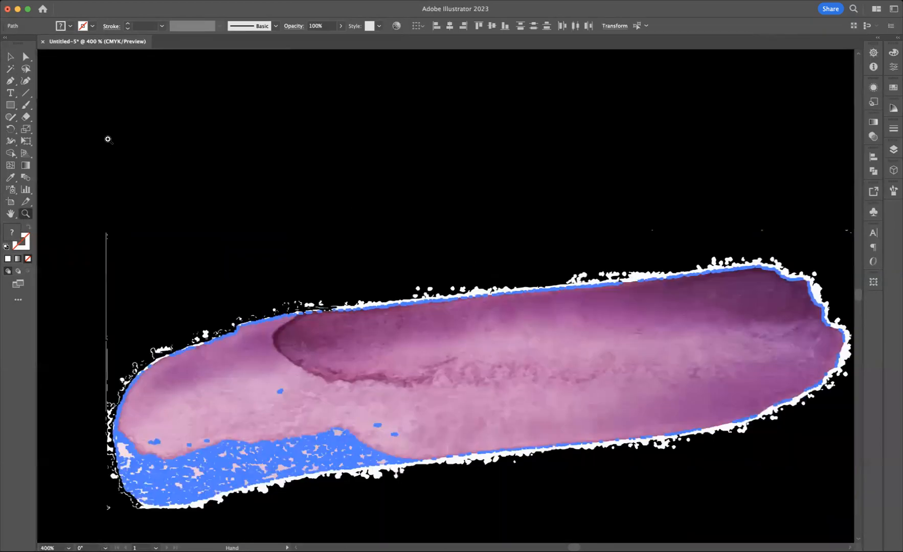
{"action": "left_click", "coordinate": [10, 69]}
{"action": "left_click", "coordinate": [468, 290]}
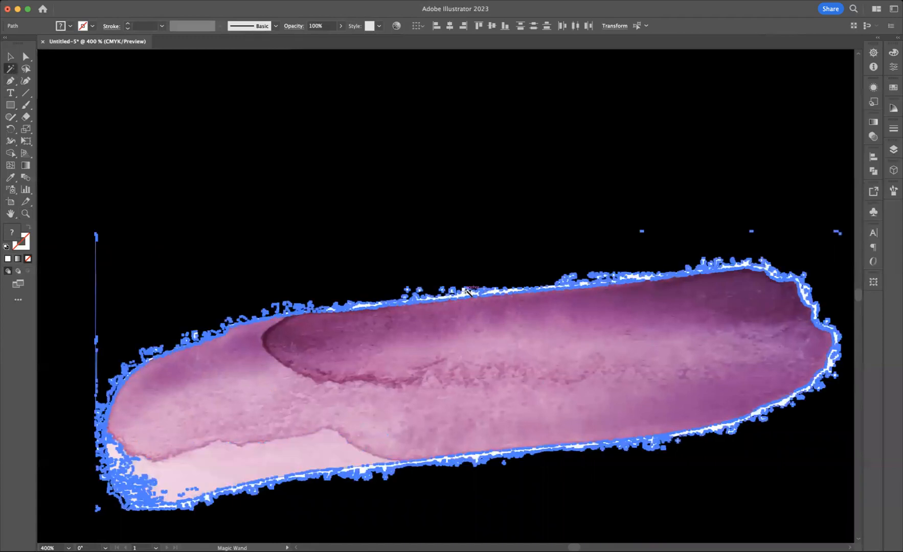
{"action": "key", "text": "Delete"}
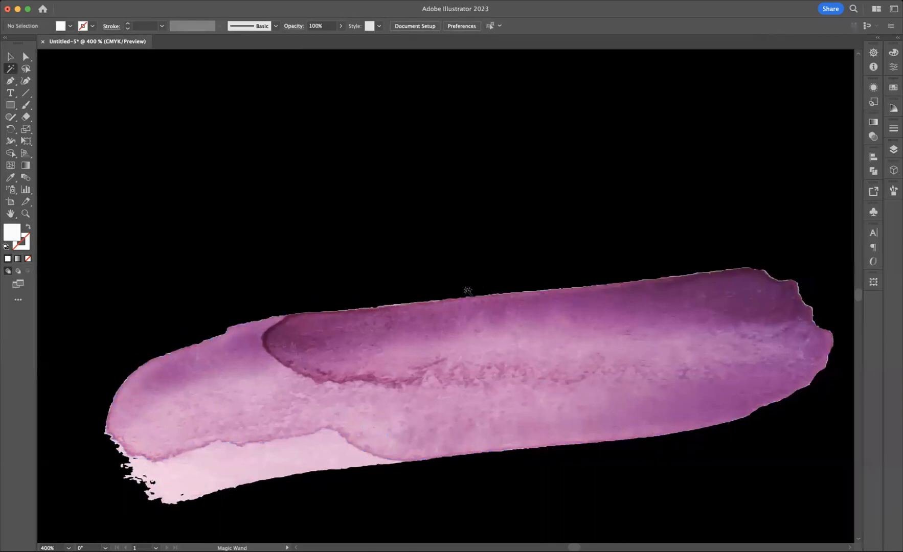
Delete the black backing rectangle behind the cleaned stroke
{"action": "key", "text": "super+1"}
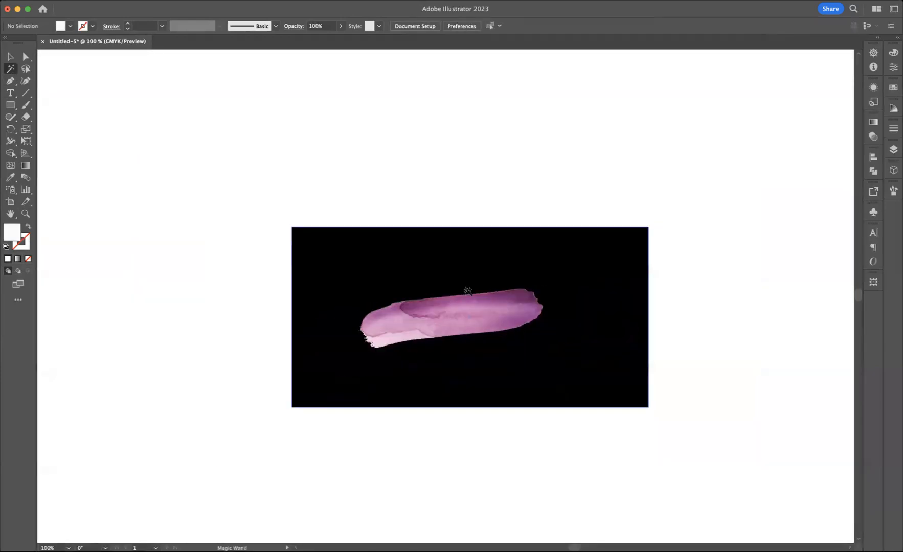
{"action": "left_click", "coordinate": [11, 57]}
{"action": "left_click", "coordinate": [634, 274]}
{"action": "key", "text": "Delete"}
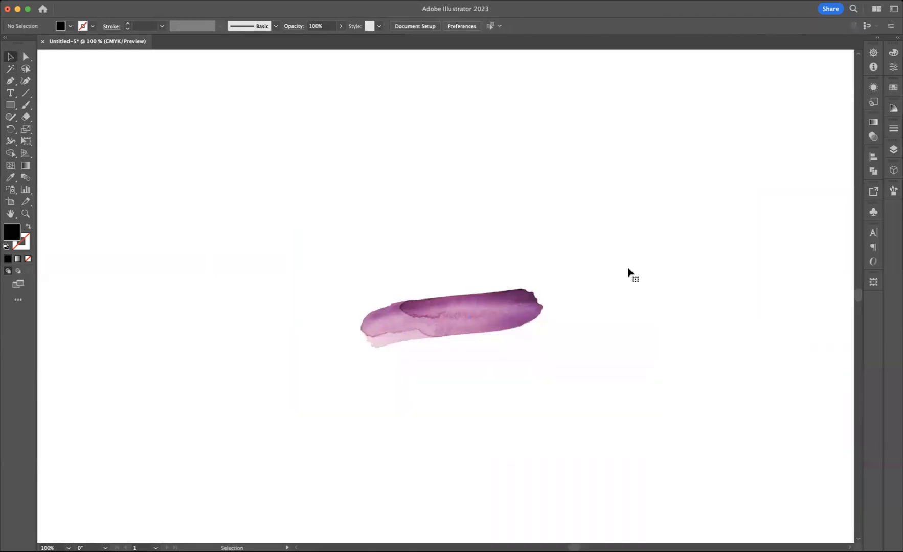
Select all the stroke's paths together and move them slightly upward
{"action": "left_click_drag", "start_coordinate": [264, 231], "coordinate": [641, 391]}
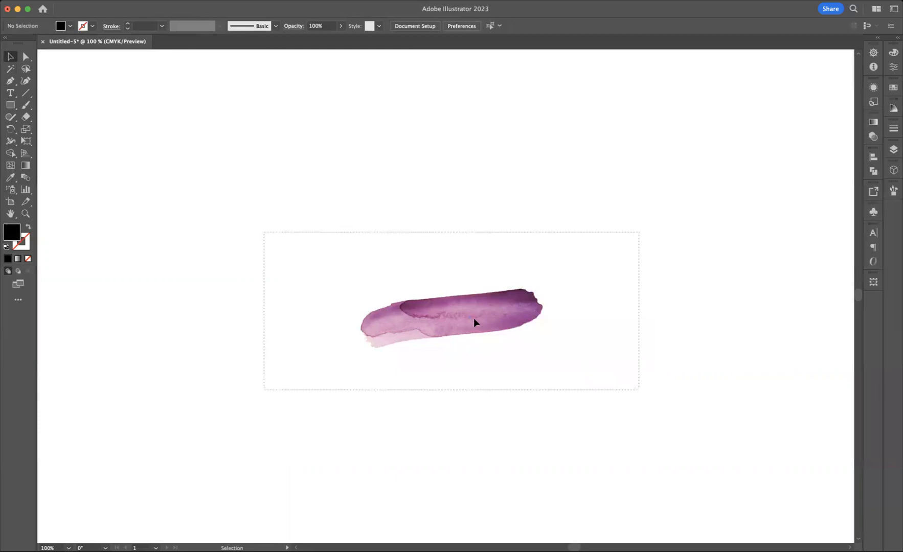
{"action": "left_click_drag", "start_coordinate": [467, 312], "coordinate": [467, 312]}
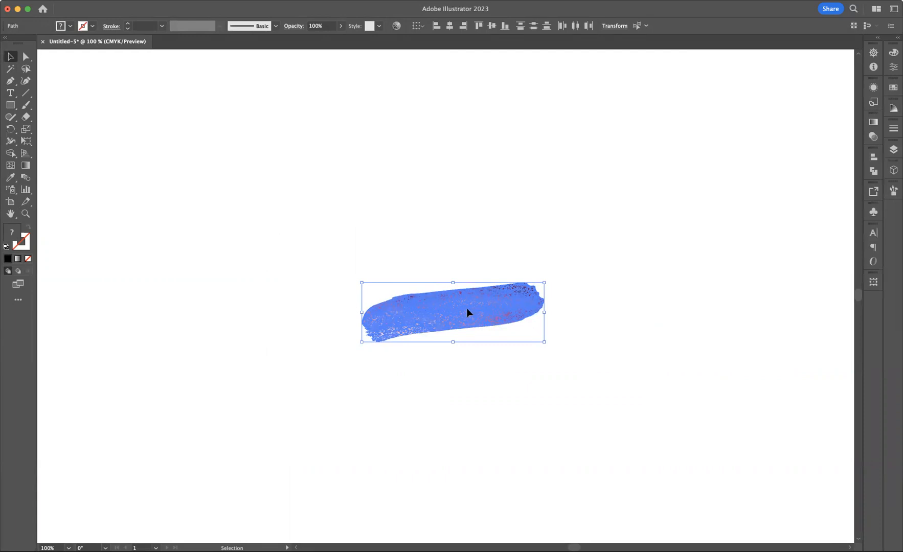
Group the stroke's paths and start a new Art Brush from the grouped artwork
{"action": "key", "text": "super+g"}
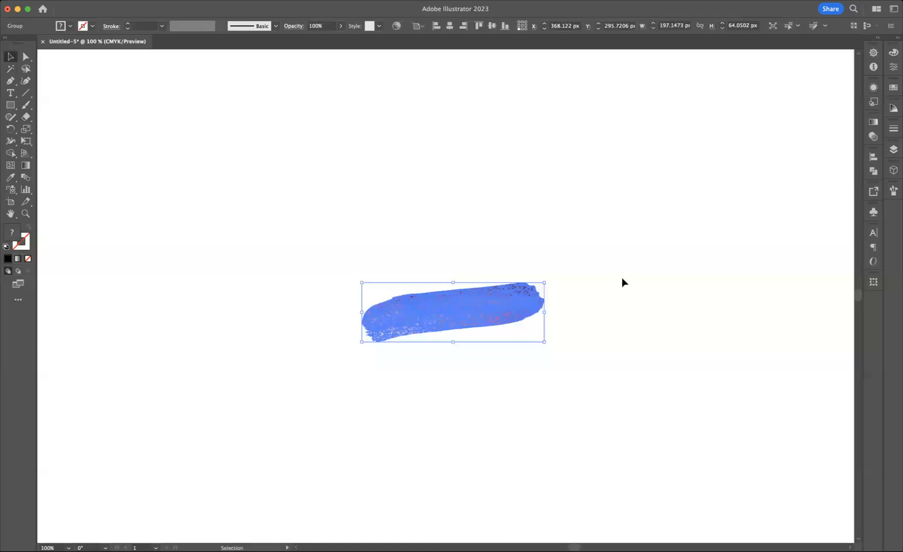
{"action": "left_click", "coordinate": [290, 1]}
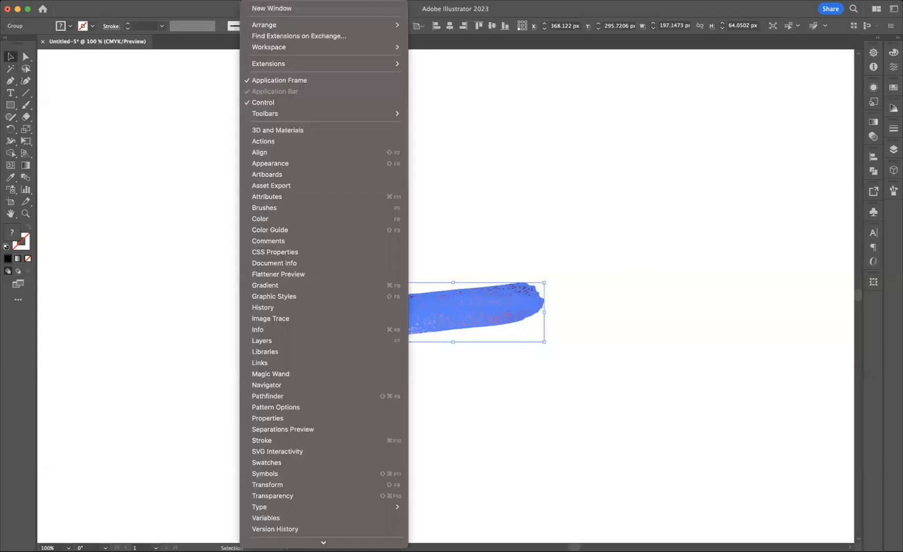
{"action": "left_click", "coordinate": [281, 212]}
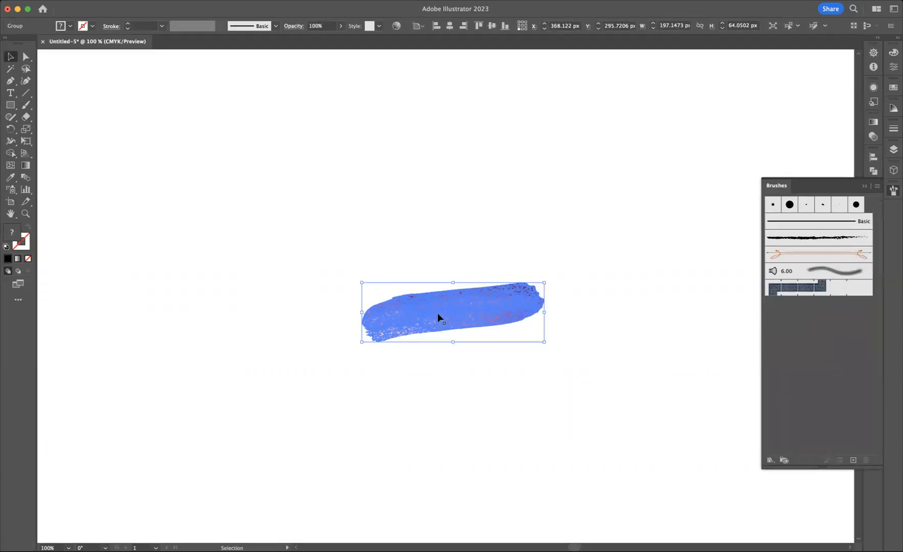
{"action": "left_click", "coordinate": [854, 460]}
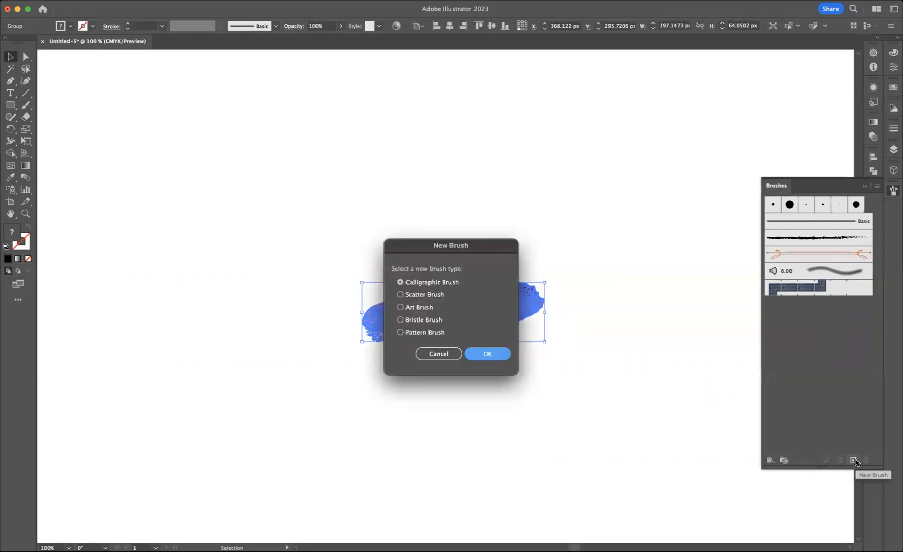
{"action": "left_click", "coordinate": [400, 307]}
{"action": "left_click", "coordinate": [502, 355]}
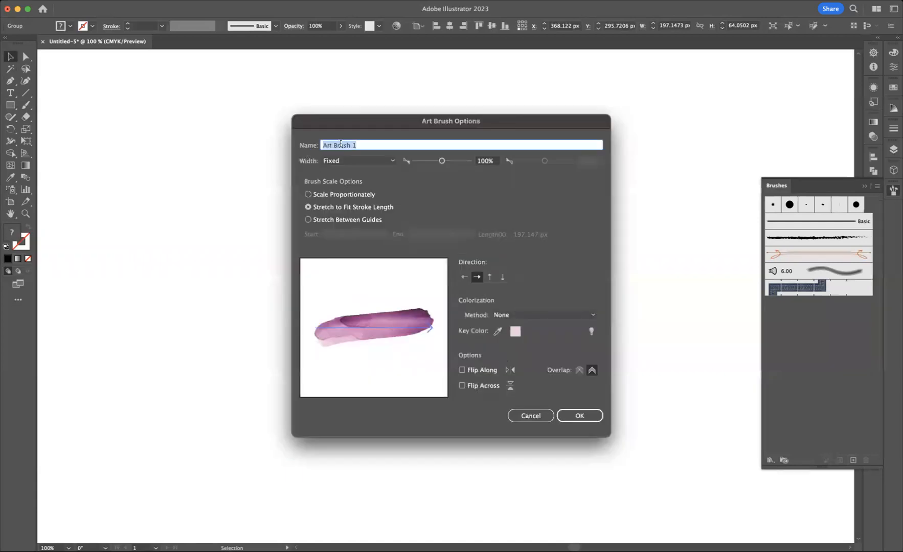
Name the art brush "Water Colour Brush" and create it, keeping Stretch to Fit Stroke Length and the other default options
{"action": "key", "text": "BackSpace"}
{"action": "type", "text": "WAter"}
{"action": "key", "text": "BackSpace"}
{"action": "key", "text": "BackSpace"}
{"action": "type", "text": "ater B"}
{"action": "key", "text": "BackSpace"}
{"action": "type", "text": "Colour Brucvh"}
{"action": "key", "text": "BackSpace"}
{"action": "key", "text": "BackSpace"}
{"action": "key", "text": "BackSpace"}
{"action": "type", "text": "sh"}
{"action": "left_click", "coordinate": [581, 417]}
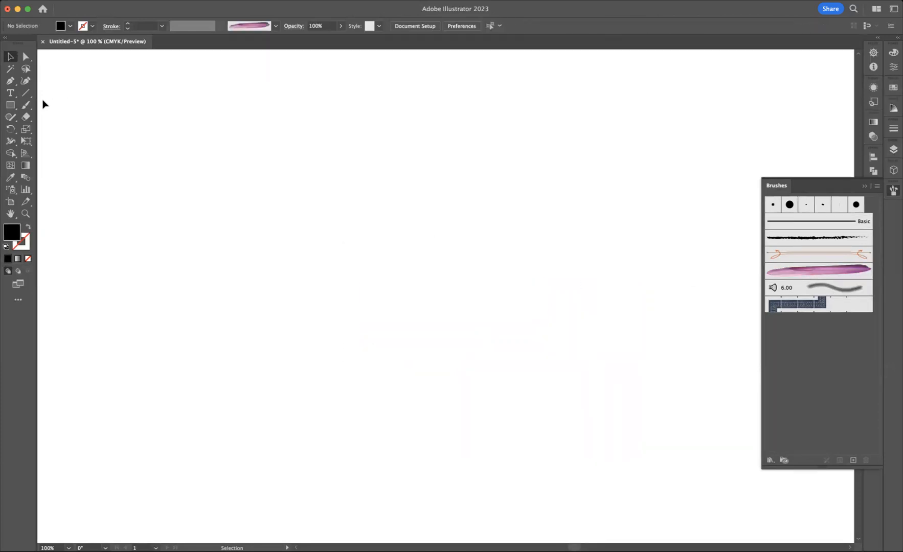
Paint eight long, curving, overlapping strokes across the empty canvas with the Paintbrush tool and the new watercolor art brush
{"action": "left_click", "coordinate": [27, 106]}
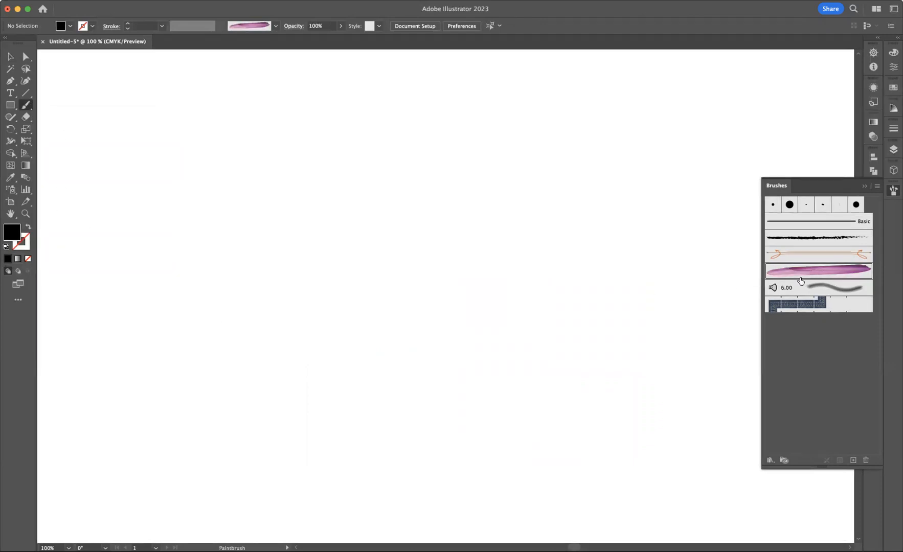
{"action": "mouse_move", "coordinate": [117, 481]}
{"action": "left_mouse_down"}
{"action": "mouse_move", "coordinate": [204, 452]}
{"action": "mouse_move", "coordinate": [231, 355]}
{"action": "mouse_move", "coordinate": [348, 304]}
{"action": "mouse_move", "coordinate": [521, 296]}
{"action": "mouse_move", "coordinate": [629, 165]}
{"action": "left_mouse_up"}
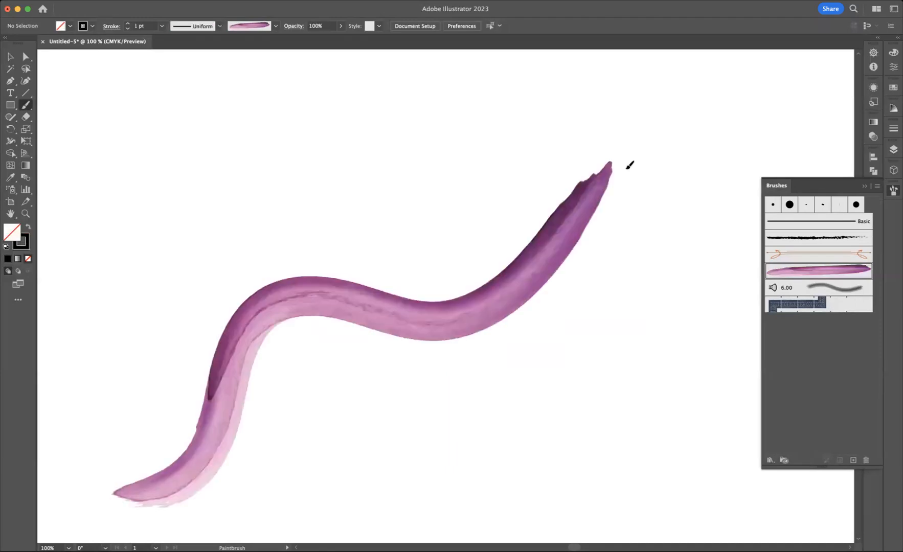
{"action": "mouse_move", "coordinate": [514, 104]}
{"action": "left_mouse_down"}
{"action": "mouse_move", "coordinate": [501, 130]}
{"action": "mouse_move", "coordinate": [577, 292]}
{"action": "mouse_move", "coordinate": [670, 421]}
{"action": "mouse_move", "coordinate": [649, 470]}
{"action": "left_mouse_up"}
{"action": "mouse_move", "coordinate": [480, 485]}
{"action": "left_mouse_down"}
{"action": "mouse_move", "coordinate": [376, 440]}
{"action": "mouse_move", "coordinate": [378, 268]}
{"action": "mouse_move", "coordinate": [323, 129]}
{"action": "left_mouse_up"}
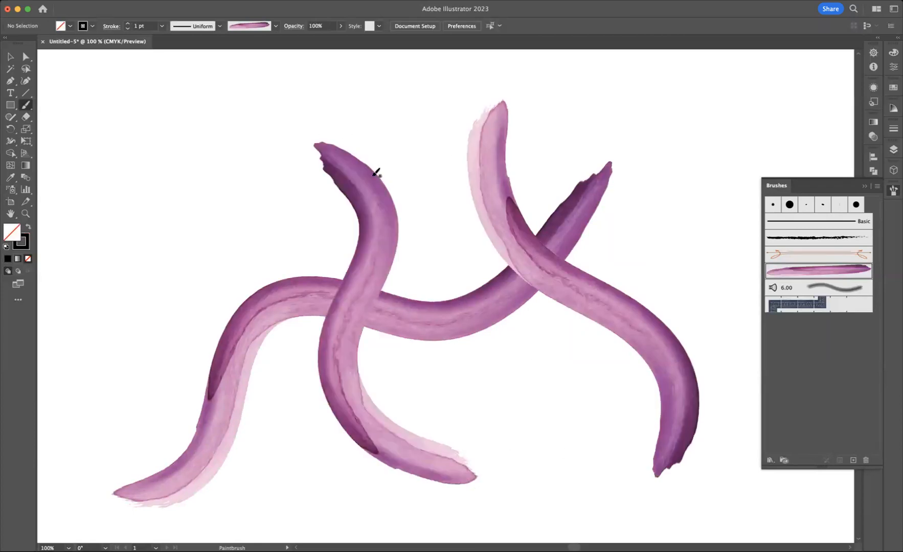
{"action": "mouse_move", "coordinate": [229, 95]}
{"action": "left_mouse_down"}
{"action": "mouse_move", "coordinate": [217, 367]}
{"action": "mouse_move", "coordinate": [329, 516]}
{"action": "mouse_move", "coordinate": [334, 505]}
{"action": "mouse_move", "coordinate": [165, 318]}
{"action": "left_mouse_up"}
{"action": "mouse_move", "coordinate": [108, 402]}
{"action": "left_mouse_down"}
{"action": "mouse_move", "coordinate": [137, 334]}
{"action": "mouse_move", "coordinate": [438, 260]}
{"action": "mouse_move", "coordinate": [652, 139]}
{"action": "left_mouse_up"}
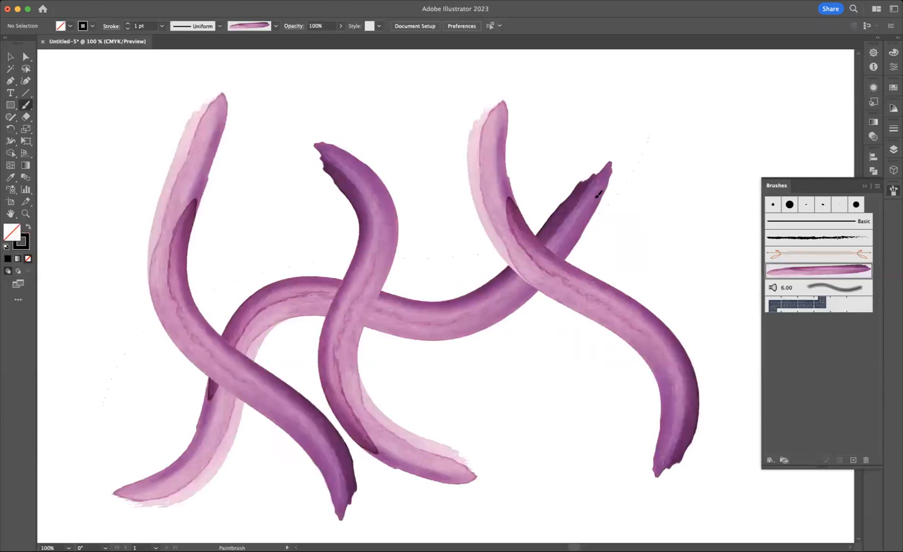
{"action": "mouse_move", "coordinate": [177, 425]}
{"action": "left_mouse_down"}
{"action": "mouse_move", "coordinate": [243, 353]}
{"action": "mouse_move", "coordinate": [514, 307]}
{"action": "mouse_move", "coordinate": [712, 142]}
{"action": "left_mouse_up"}
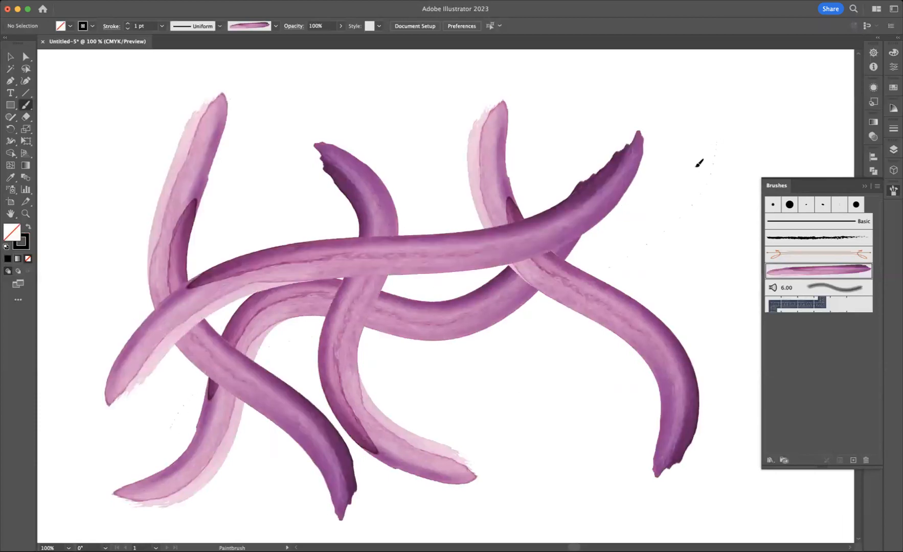
{"action": "mouse_move", "coordinate": [276, 485]}
{"action": "left_mouse_down"}
{"action": "mouse_move", "coordinate": [355, 408]}
{"action": "mouse_move", "coordinate": [688, 196]}
{"action": "mouse_move", "coordinate": [672, 202]}
{"action": "left_mouse_up"}
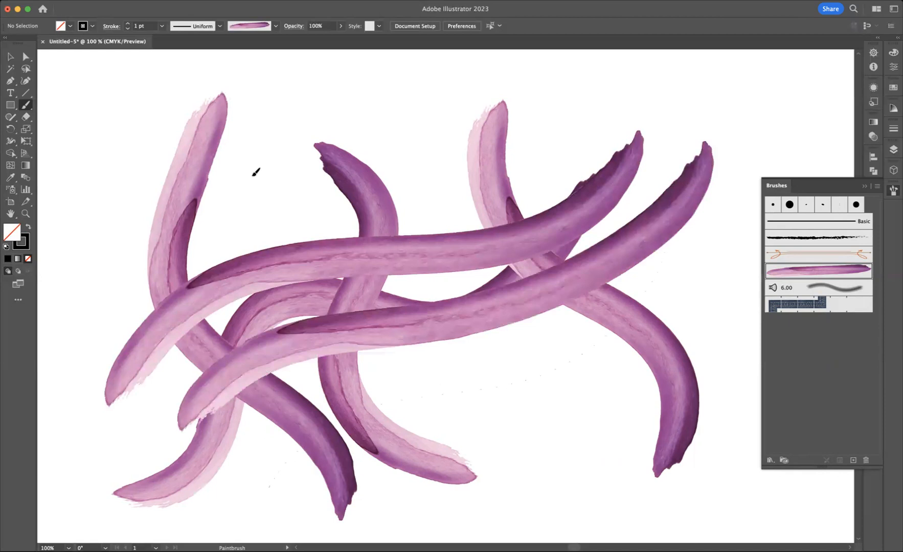
{"action": "left_click_drag", "start_coordinate": [648, 159], "coordinate": [649, 160]}
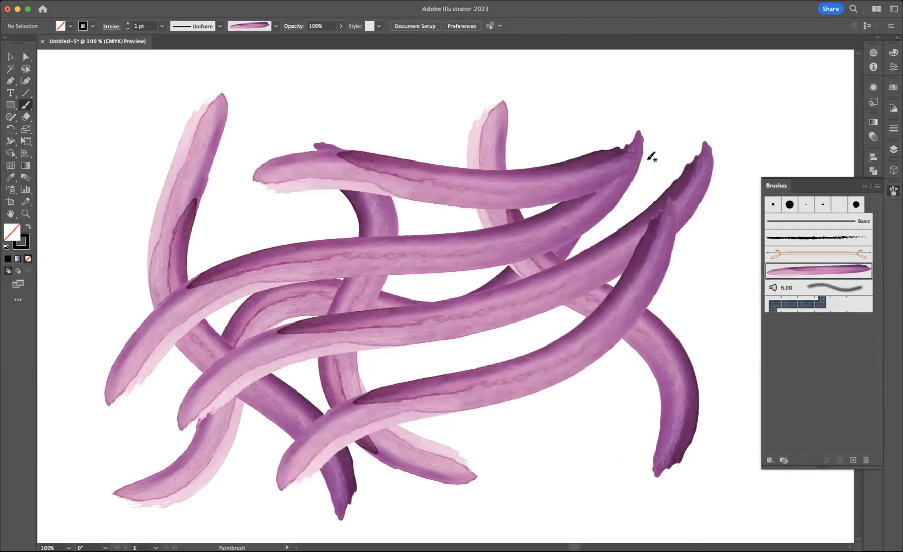